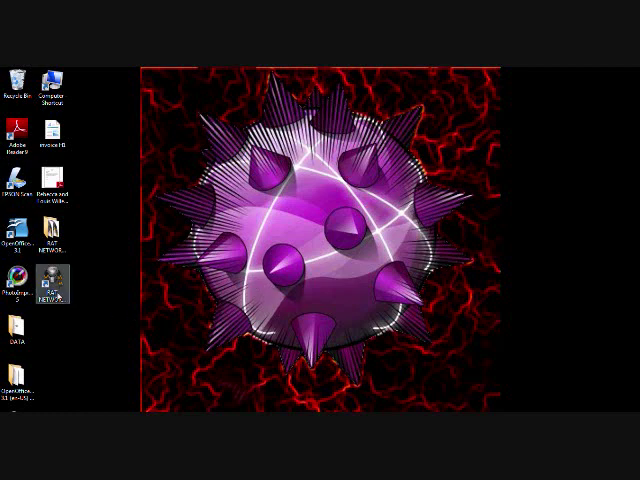
Rearrange the RAT NETWORK Security shortcut on the desktop, returning it to the icon column
left_click_drag(52, 288, 227, 290)
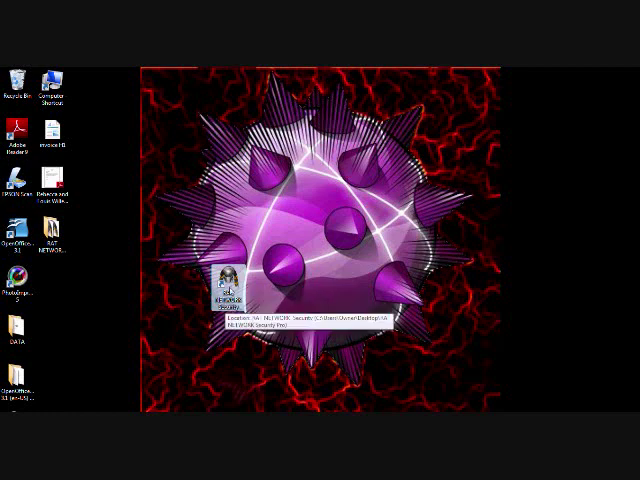
left_click_drag(227, 285, 120, 238)
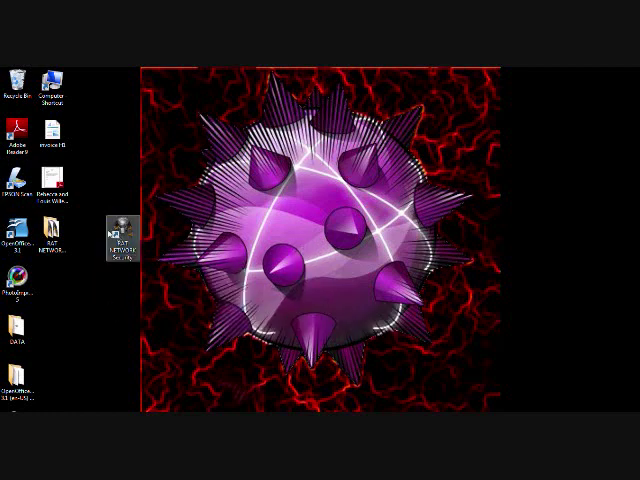
left_click_drag(95, 313, 148, 215)
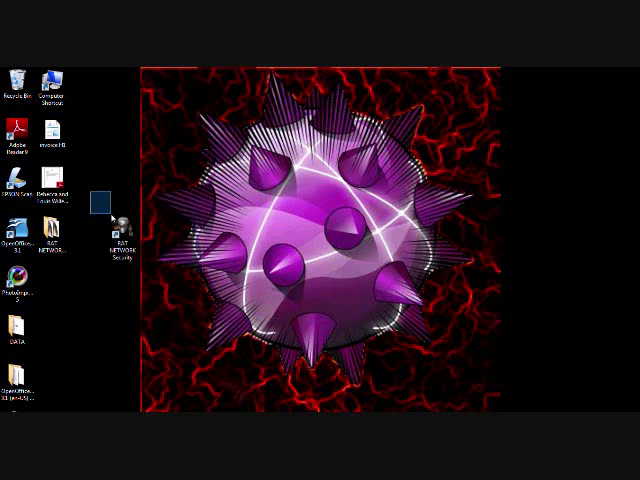
left_click(127, 288)
mouse_move(122, 238)
left_mouse_down()
mouse_move(67, 292)
mouse_move(55, 290)
left_mouse_up()
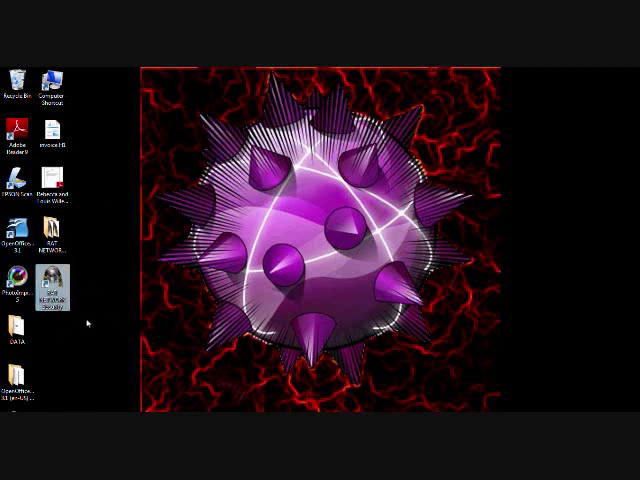
left_click_drag(52, 290, 90, 290)
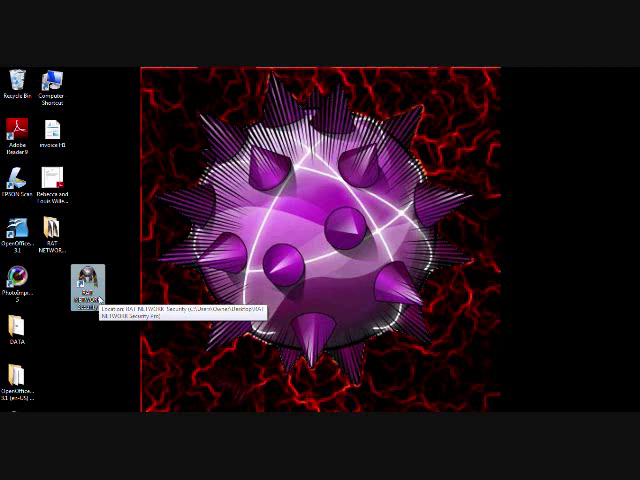
left_click_drag(100, 298, 90, 300)
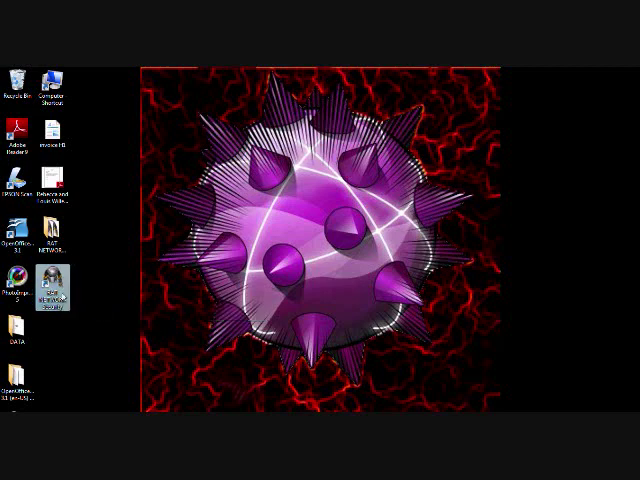
Open the shortcut's file location and read the READ ME note, then close it
right_click(52, 82)
left_click(90, 122)
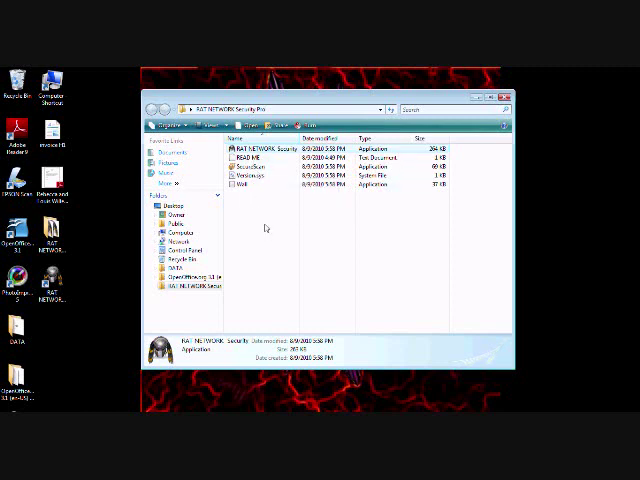
left_click_drag(266, 240, 258, 183)
left_click_drag(270, 242, 350, 280)
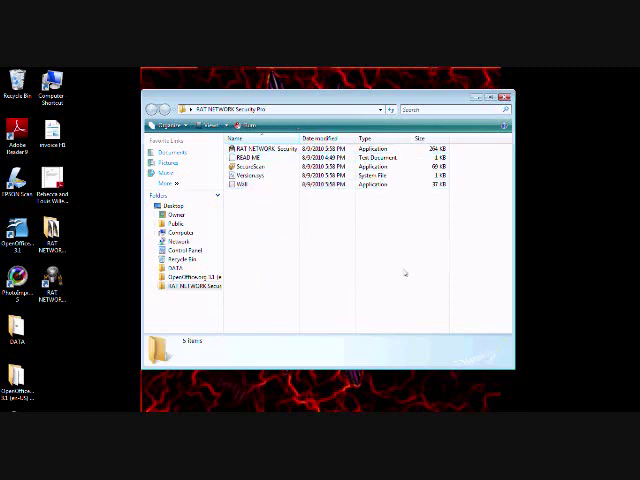
double_click(241, 158)
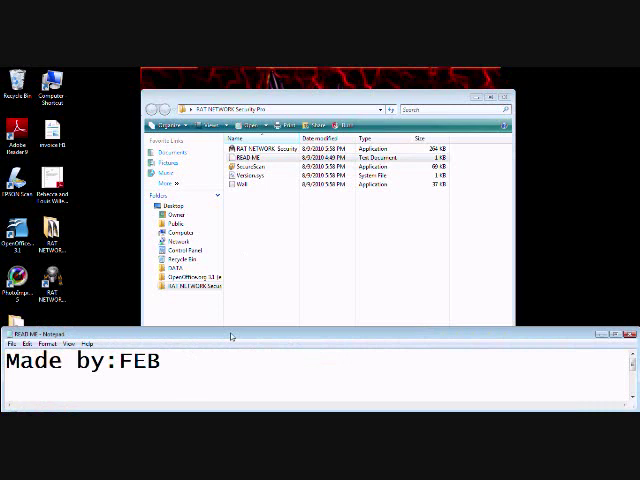
left_click_drag(229, 337, 229, 221)
left_click(628, 219)
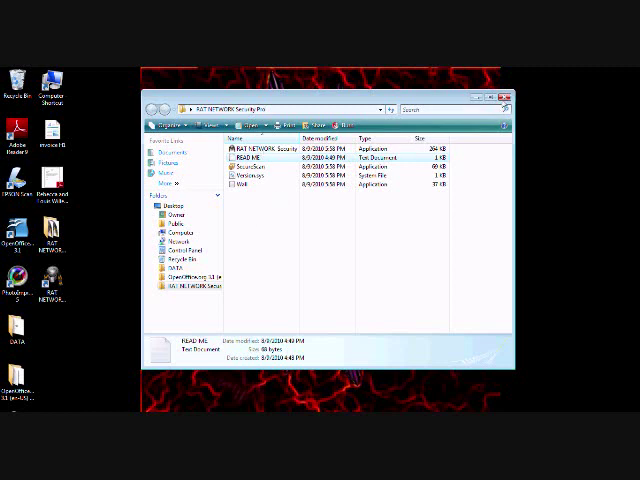
Launch RAT NETWORK Security Pro, dismiss the COMODO notice, and hide the Secure Scan window
left_click(503, 97)
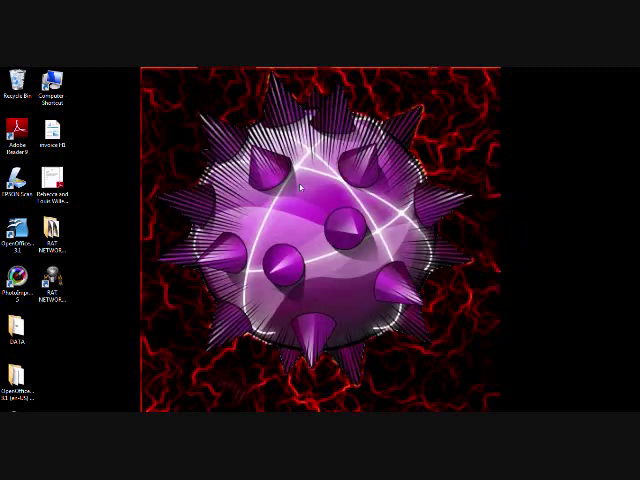
double_click(52, 285)
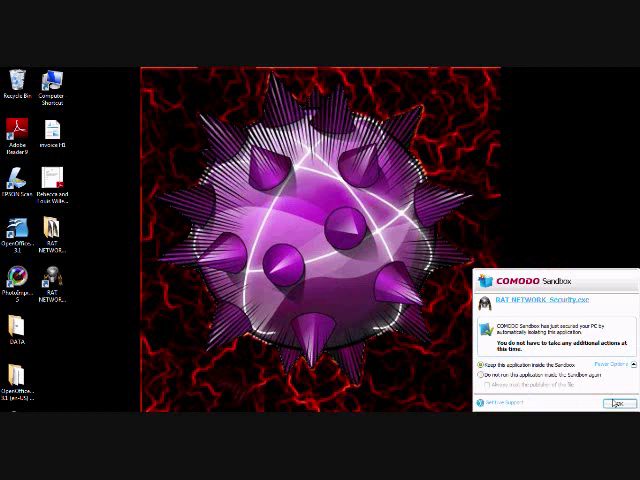
left_click(626, 410)
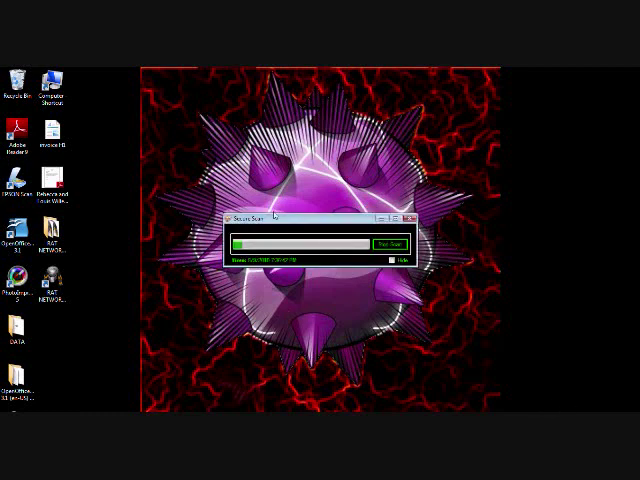
left_click_drag(266, 220, 266, 192)
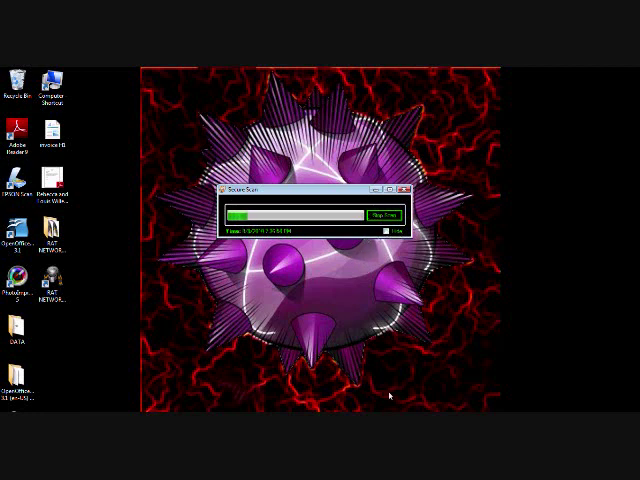
left_click(387, 230)
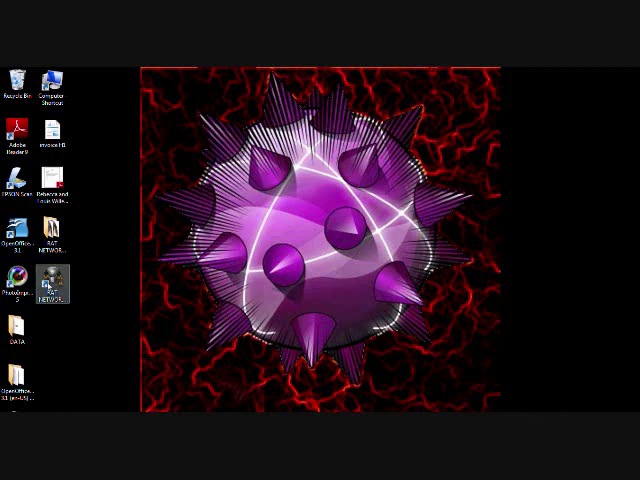
Select the RAT NETWORK Security shortcut and bring up another Secure Scan
left_click(51, 285)
right_click(51, 285)
key("Escape")
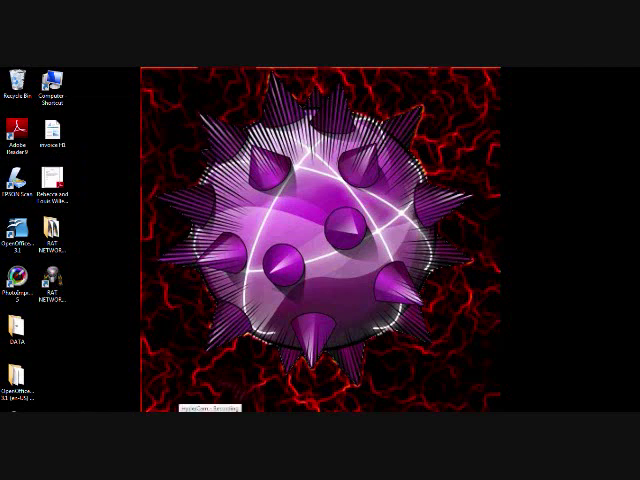
left_click(210, 408)
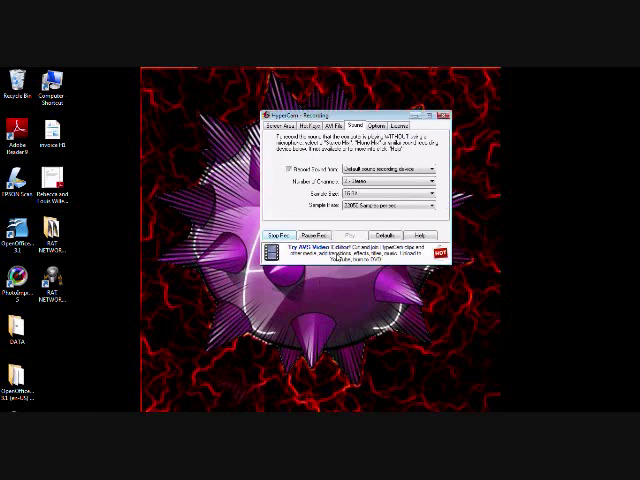
left_click(315, 236)
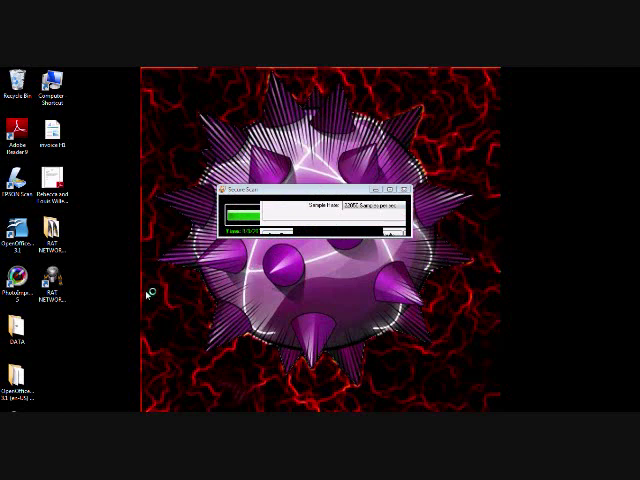
left_click_drag(122, 276, 629, 267)
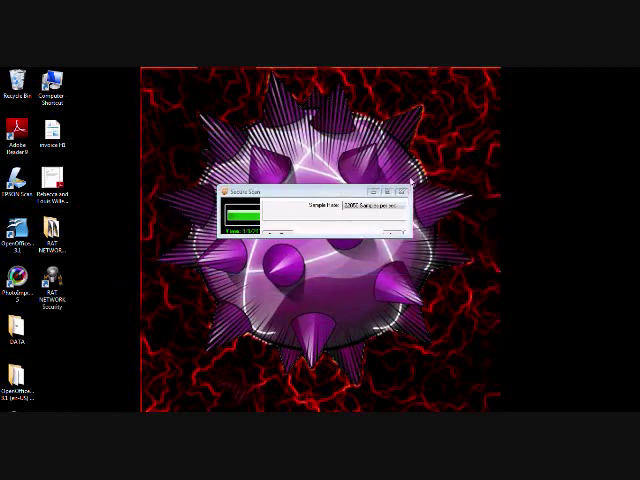
Reposition and close the Secure Scan progress window, dismissing the Messenger notification
left_click_drag(331, 192, 317, 142)
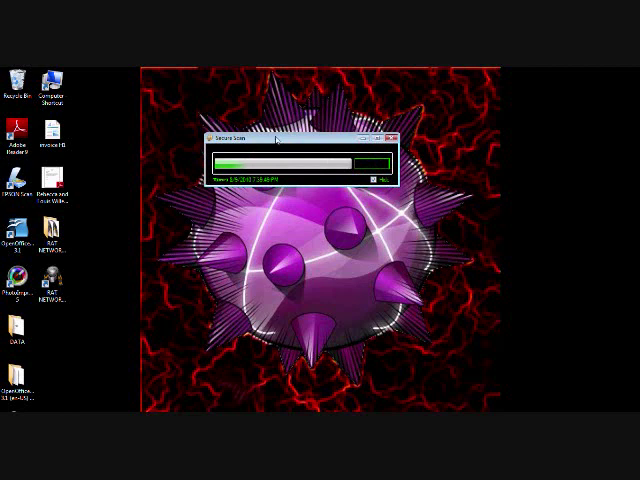
left_click_drag(301, 147, 324, 228)
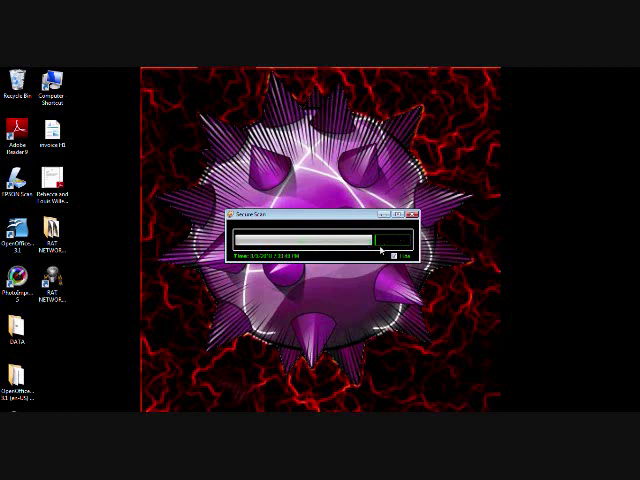
left_click(394, 257)
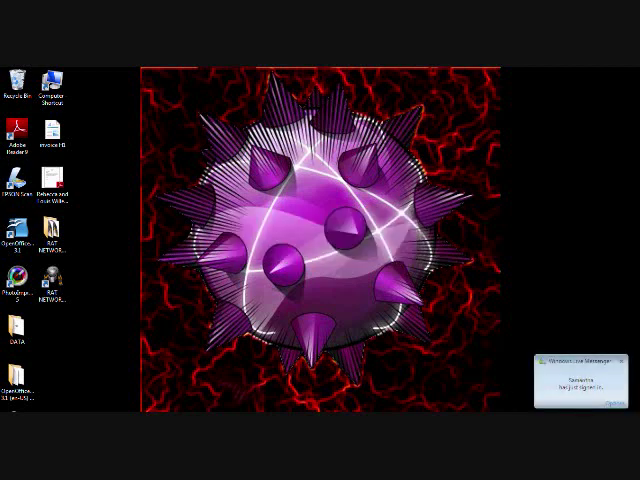
left_click(618, 362)
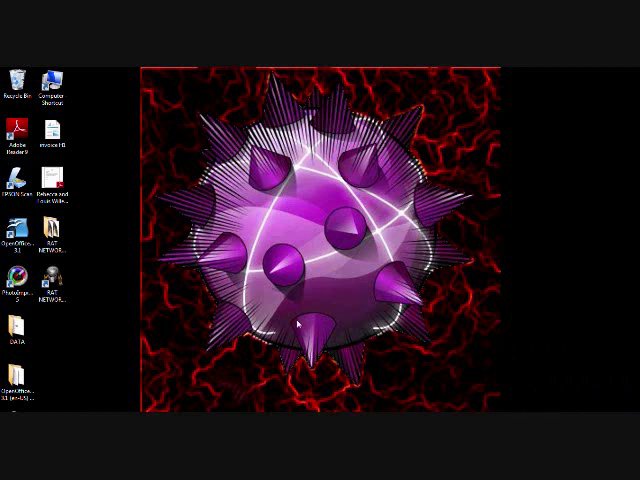
left_click_drag(180, 290, 528, 375)
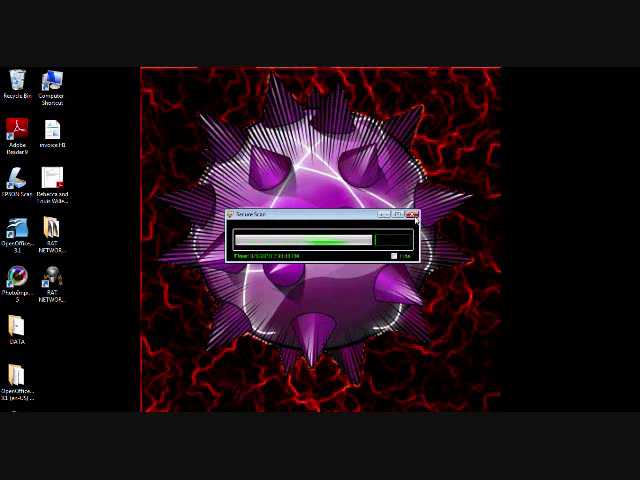
left_click(414, 216)
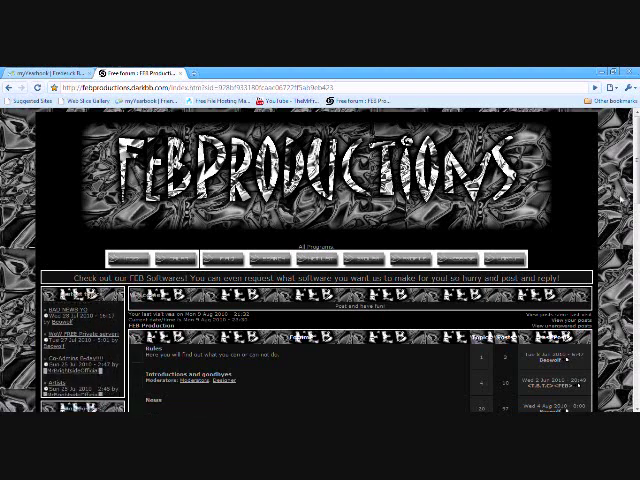
scroll(320, 300, "down", 4)
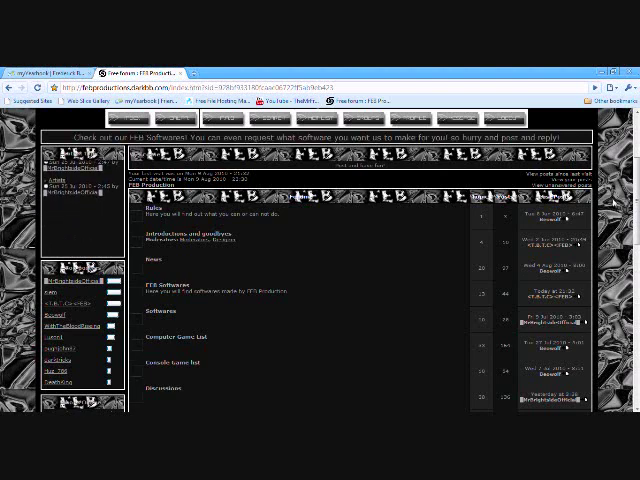
scroll(400, 250, "down", 4)
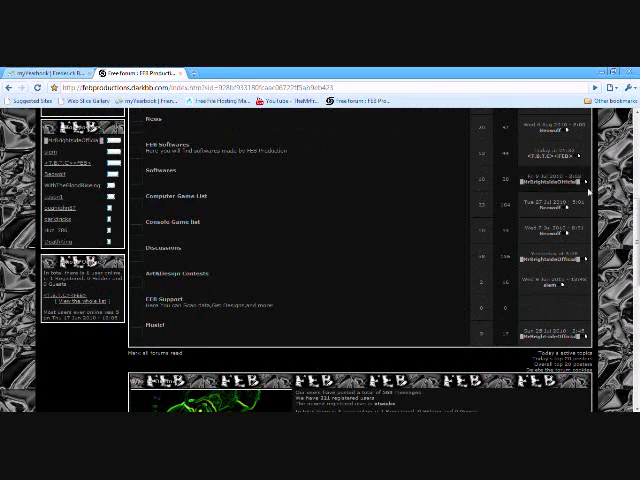
scroll(587, 191, "up", 3)
scroll(172, 211, "up", 2)
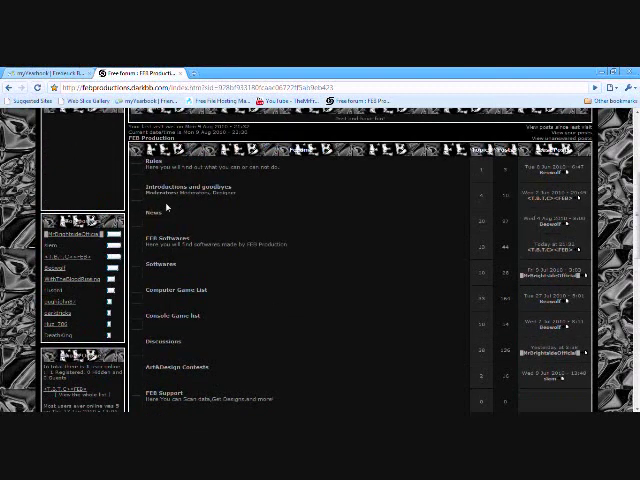
Open the FEB Softwares board, then its Computer Softwares subforum
left_click(170, 237)
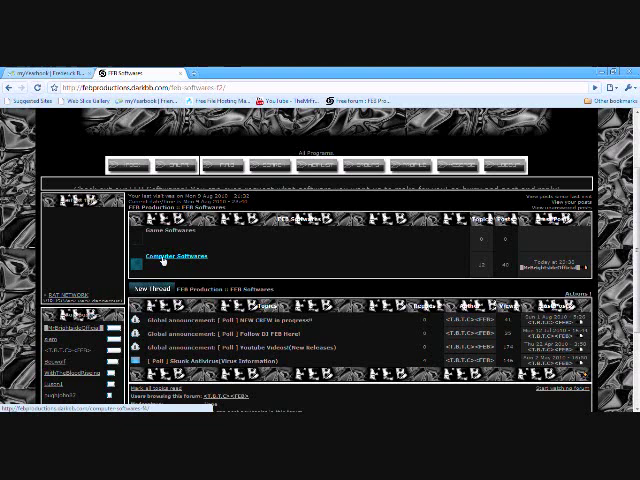
left_click(176, 256)
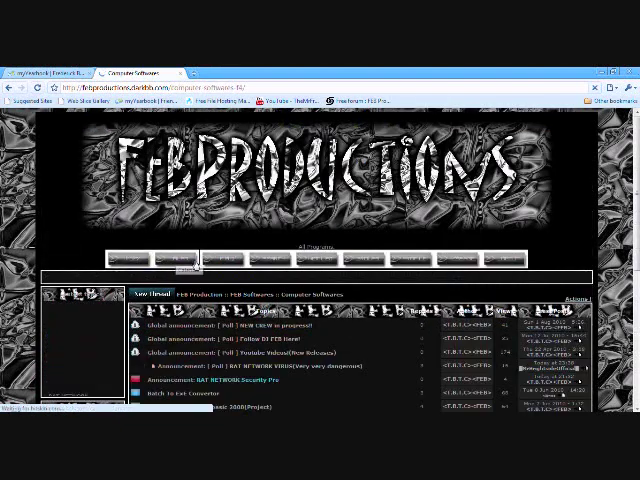
scroll(214, 270, "down", 3)
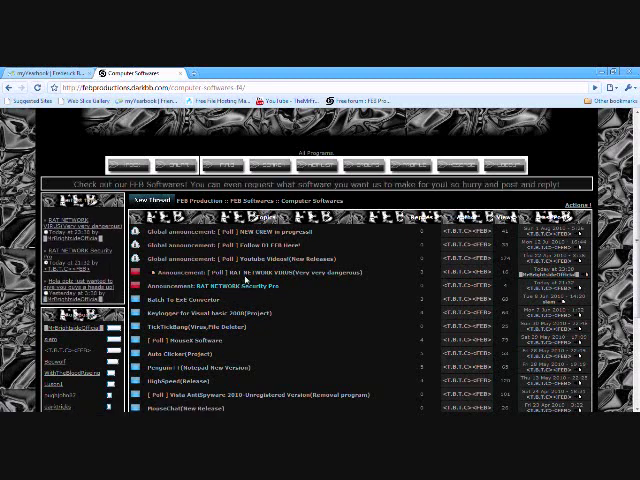
View the RAT NETWORK VIRUS poll thread and the Softwares board, returning to the index each time
left_click(285, 275)
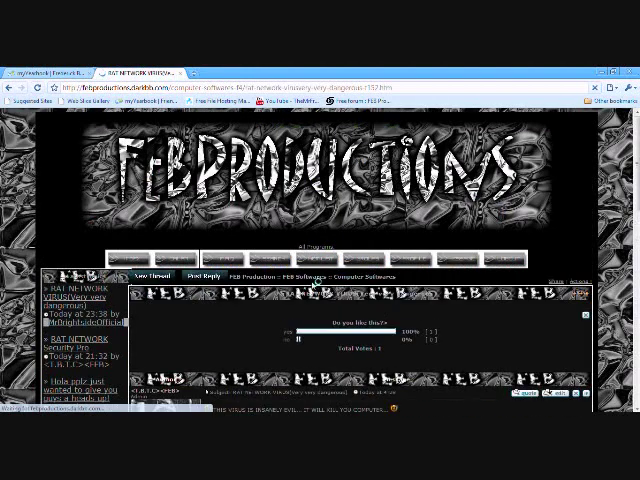
scroll(313, 283, "down", 3)
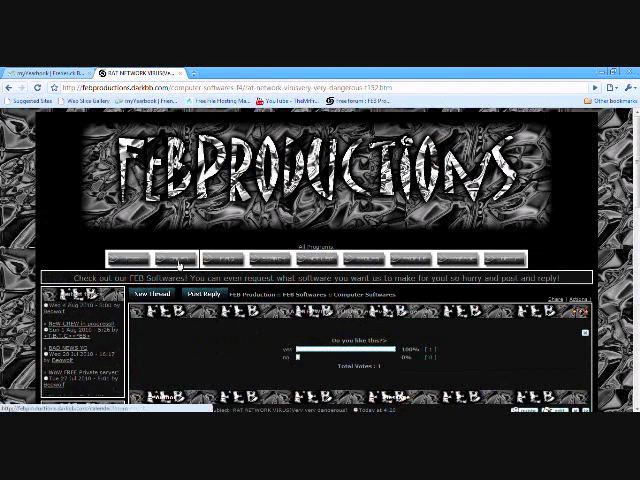
left_click(140, 258)
scroll(196, 236, "down", 4)
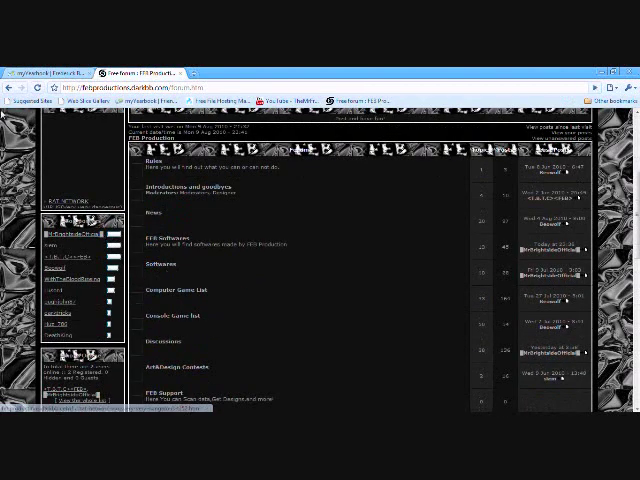
scroll(196, 236, "down", 3)
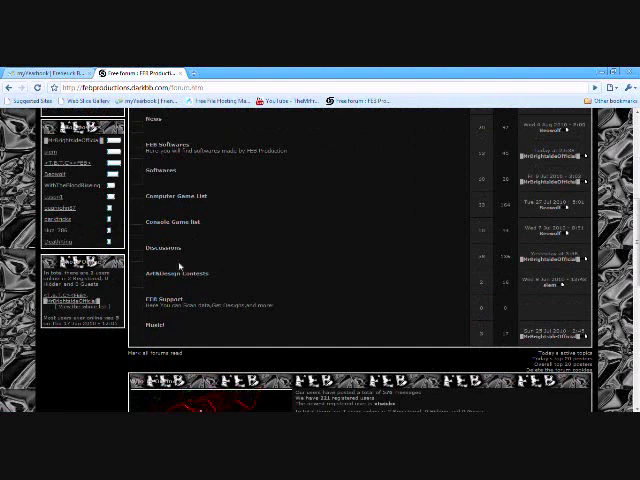
scroll(155, 200, "up", 3)
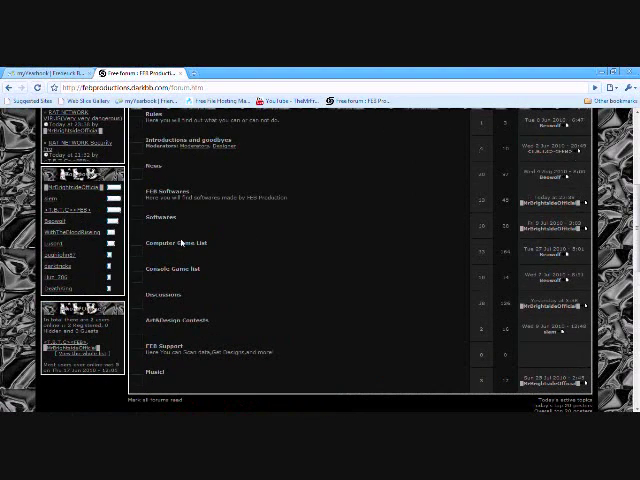
left_click(160, 219)
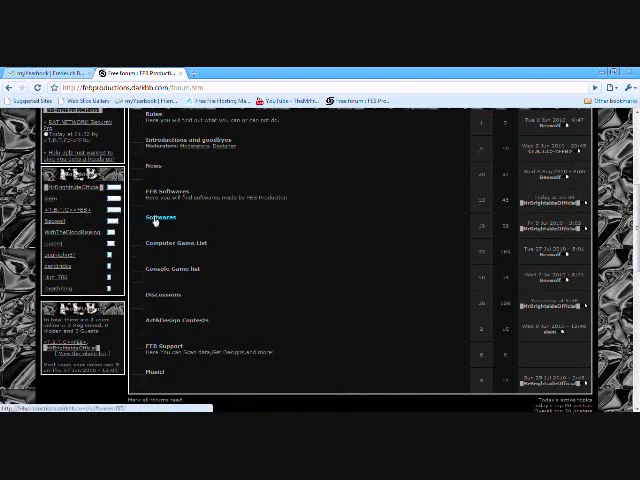
scroll(186, 246, "down", 5)
scroll(186, 246, "up", 5)
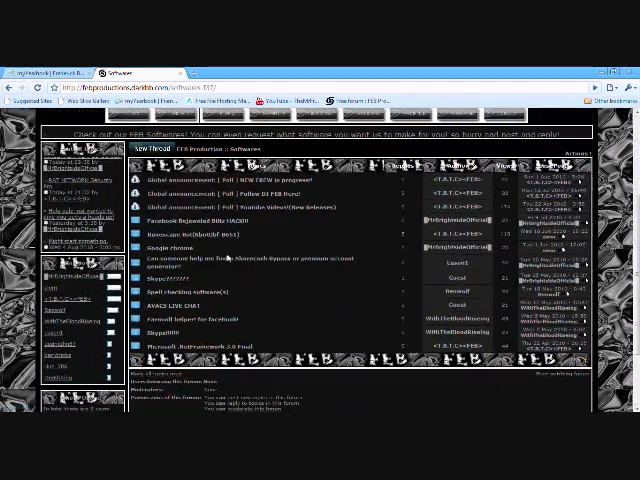
left_click(122, 203)
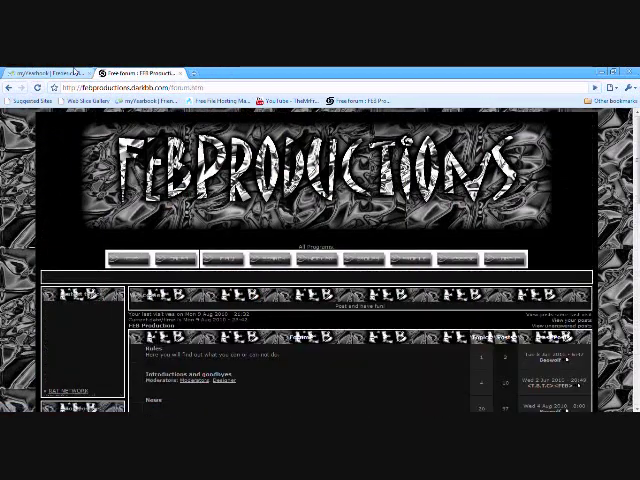
Switch to the myYearbook profile tab, then bring up the screen recorder window
left_click(45, 73)
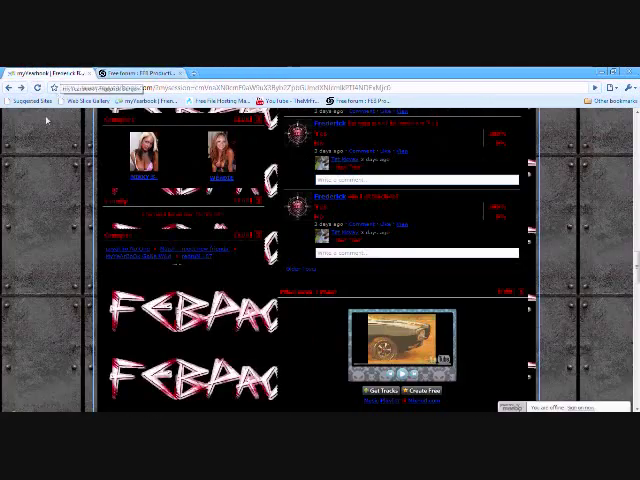
scroll(54, 157, "down", 5)
scroll(54, 157, "up", 5)
scroll(54, 157, "down", 5)
scroll(54, 157, "down", 5)
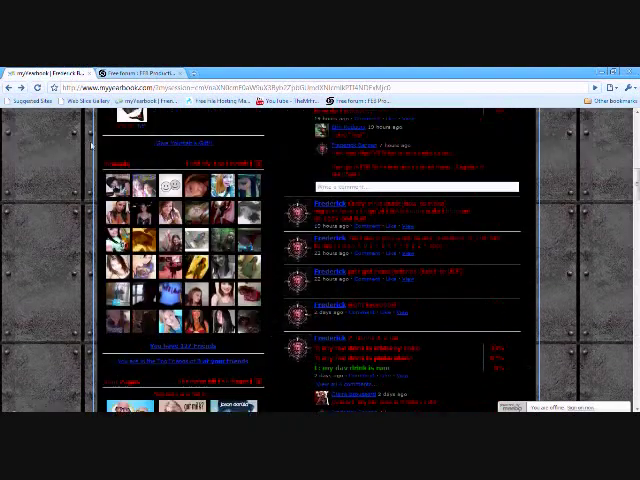
scroll(87, 148, "up", 10)
scroll(87, 148, "up", 5)
scroll(70, 155, "up", 5)
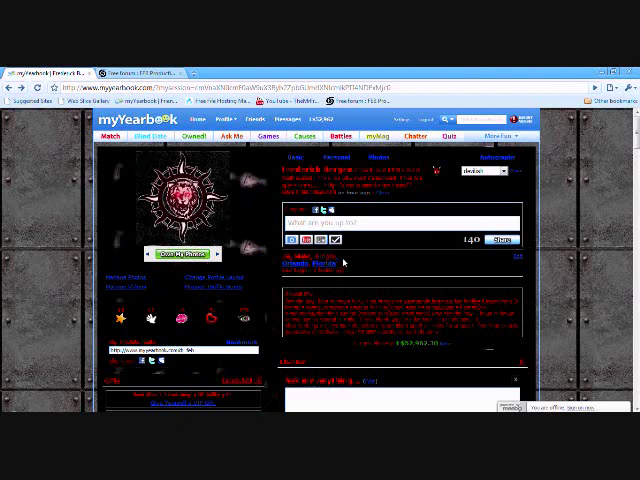
scroll(343, 262, "down", 3)
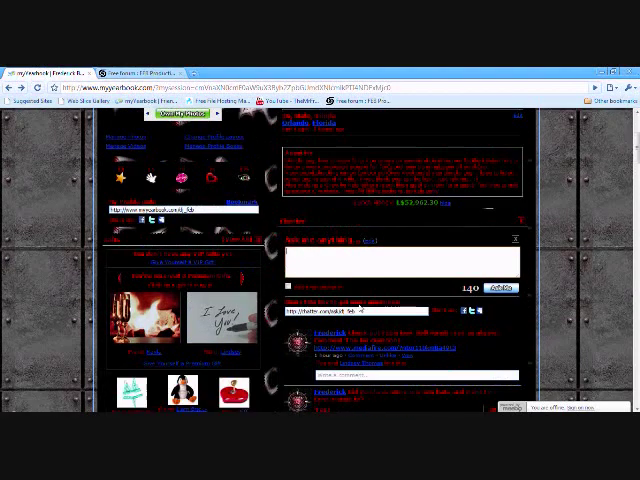
scroll(258, 262, "down", 2)
scroll(258, 262, "up", 6)
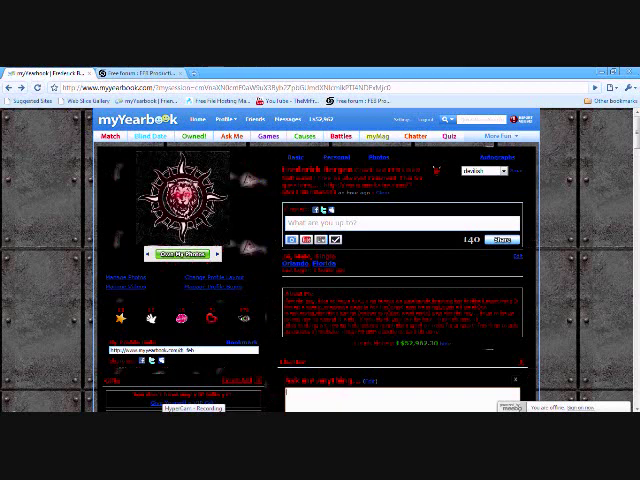
left_click(193, 410)
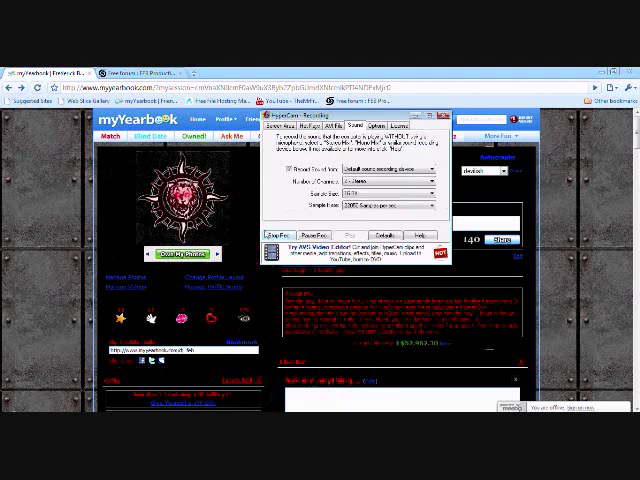